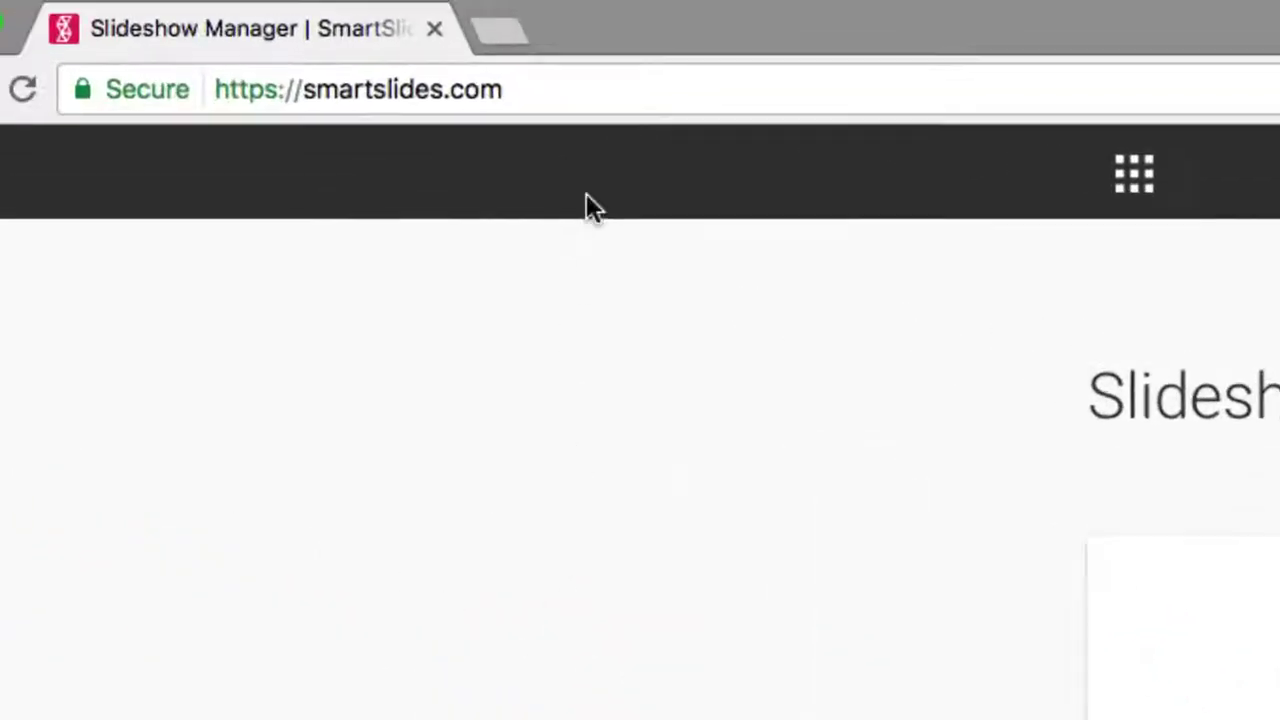
# - Go to google.com/analytics in the browser
pyautogui.click(737, 112)
pyautogui.write('goo')
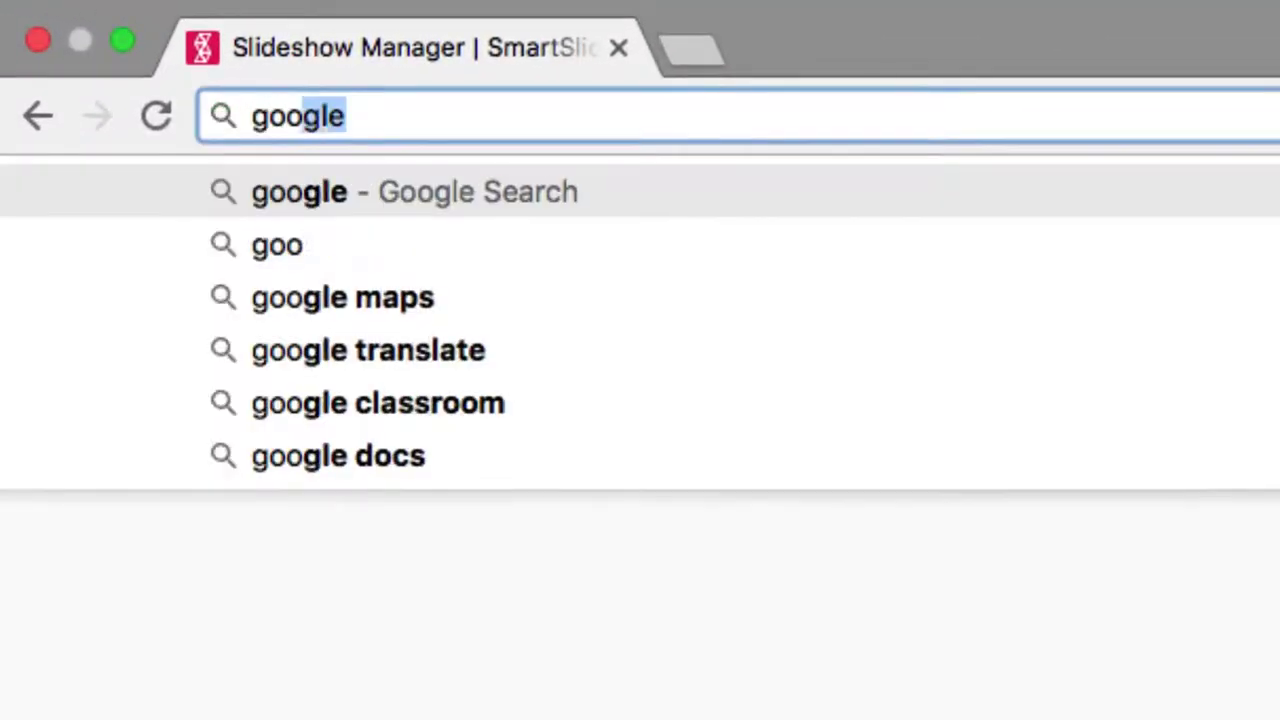
pyautogui.write('gle.com/analytics')
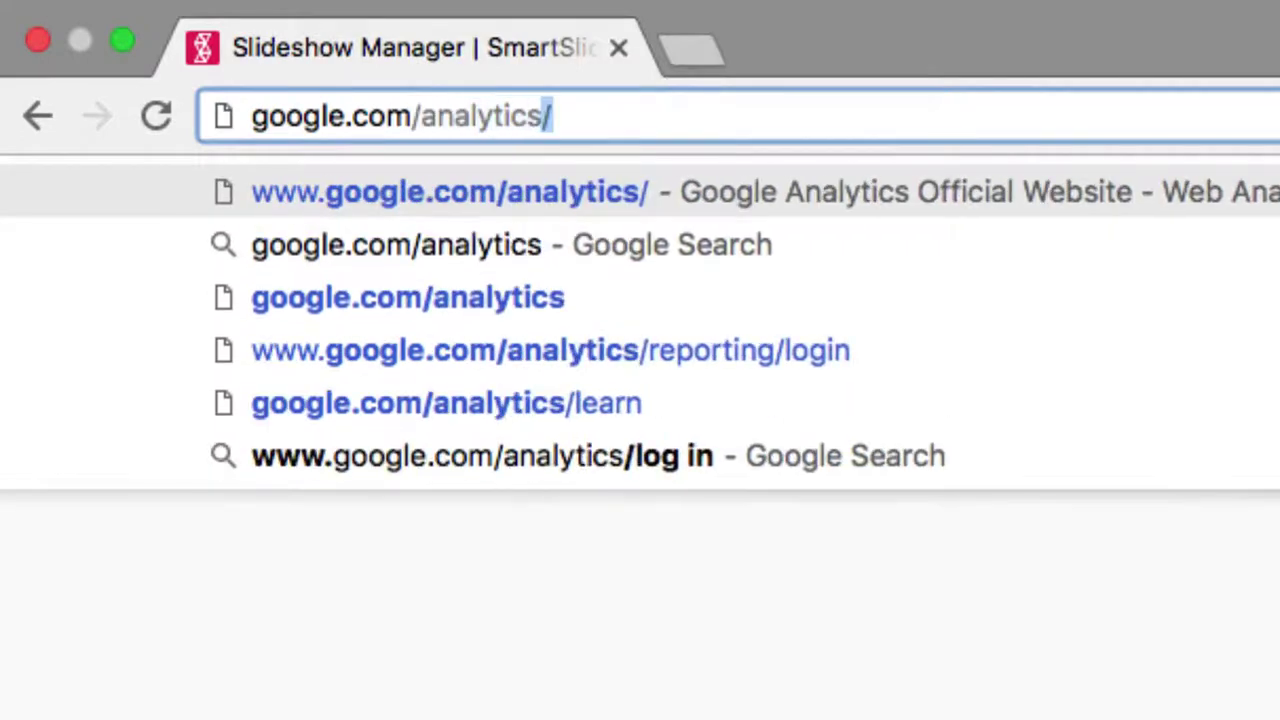
pyautogui.press('Return')
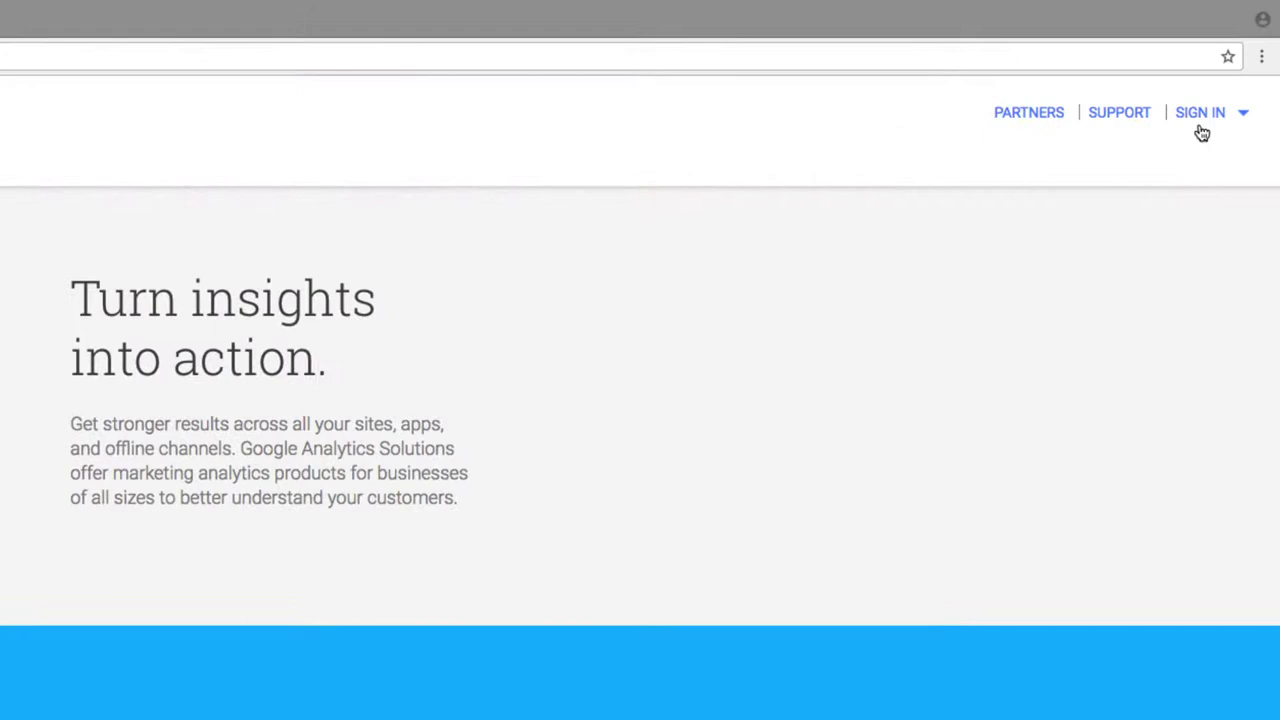
# - Open the Google sign-in page for Analytics and show its additional sign-in options
pyautogui.click(1202, 133)
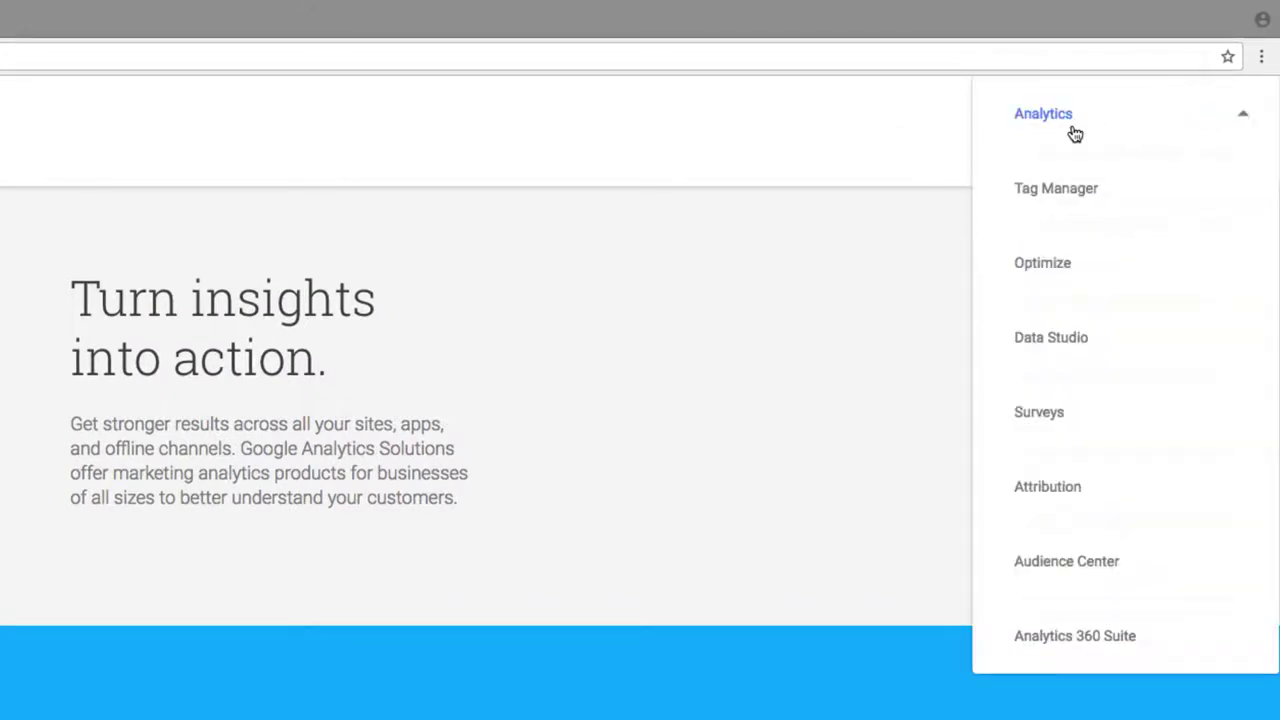
pyautogui.click(1073, 132)
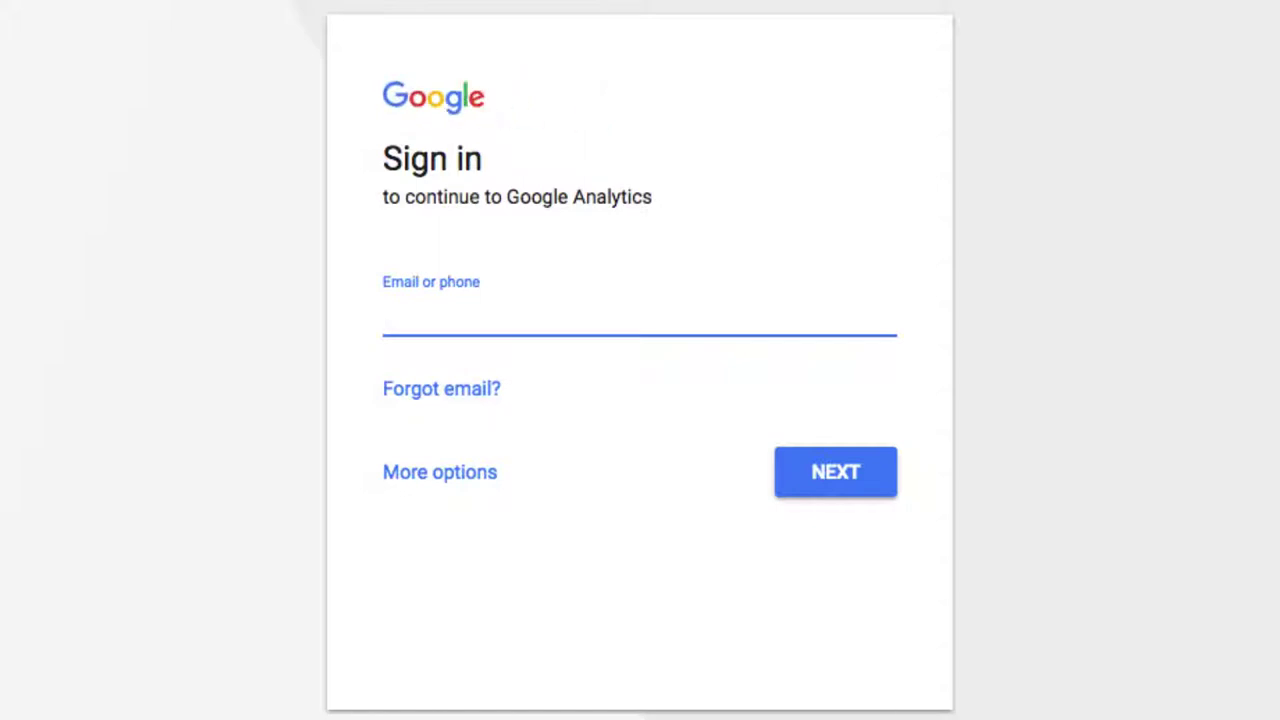
pyautogui.click(476, 500)
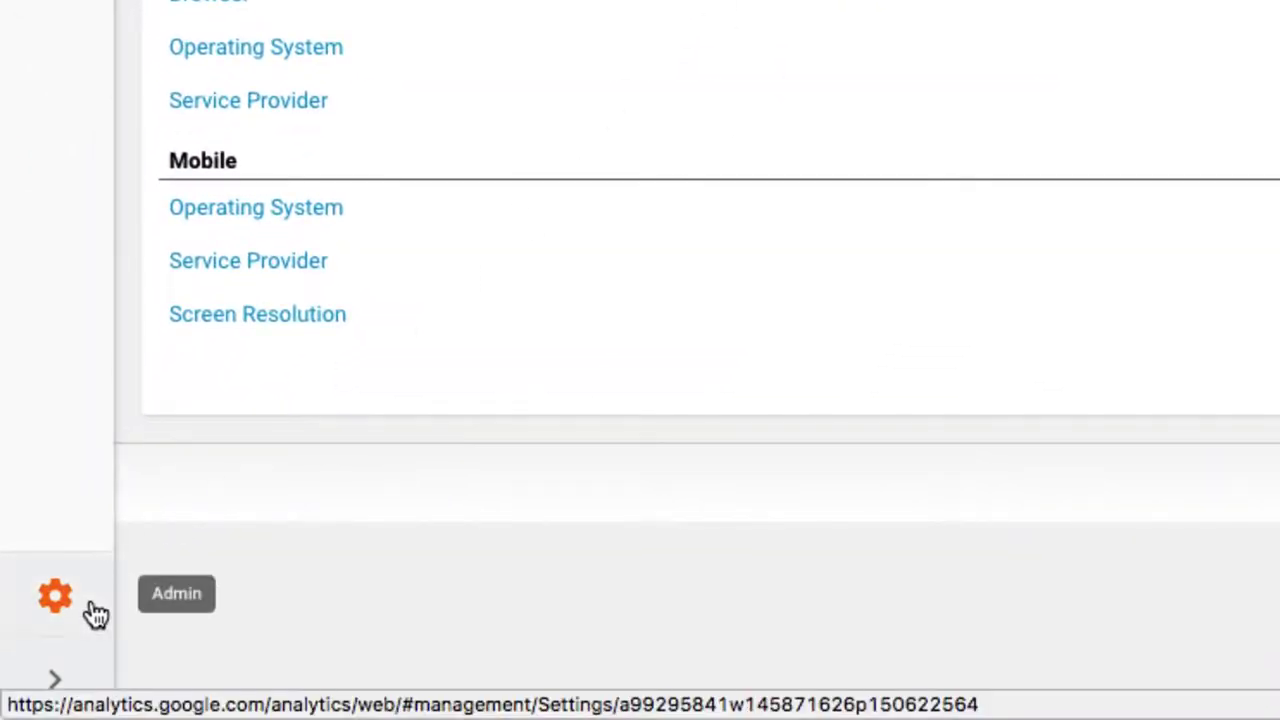
# - Open the Google Analytics administration settings and start creating a new property in the photography account
pyautogui.click(95, 614)
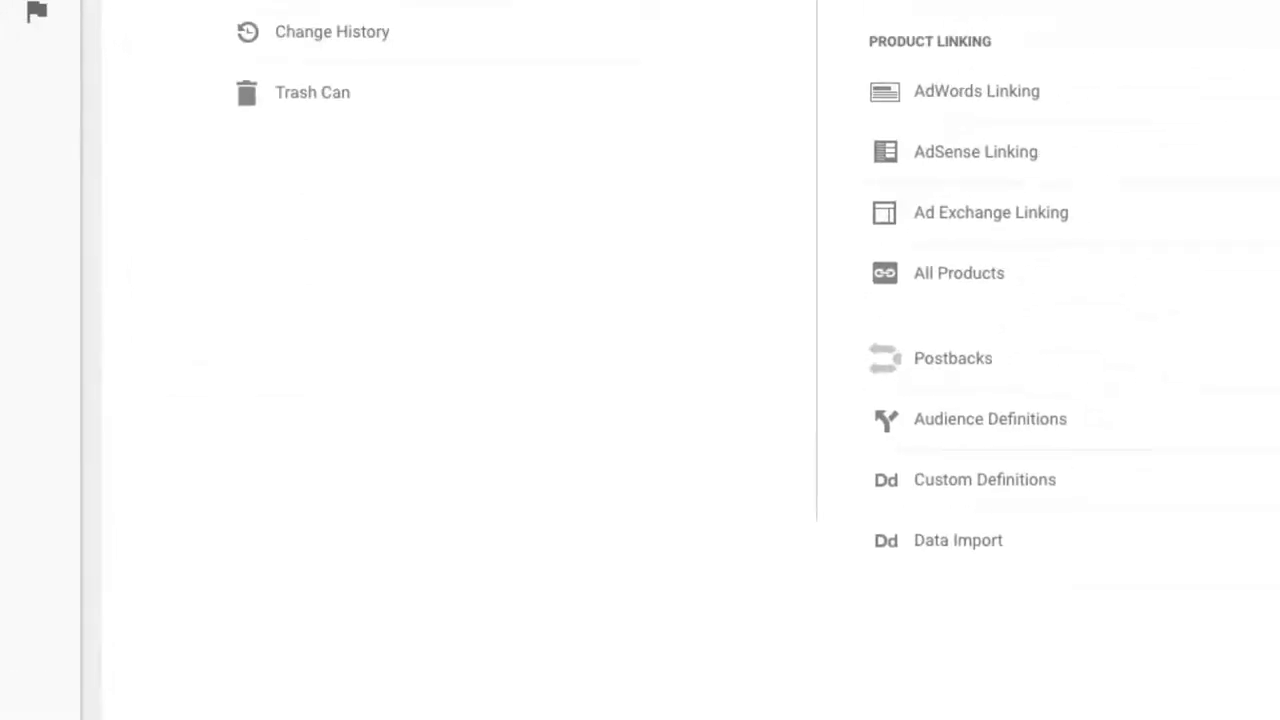
pyautogui.click(900, 222)
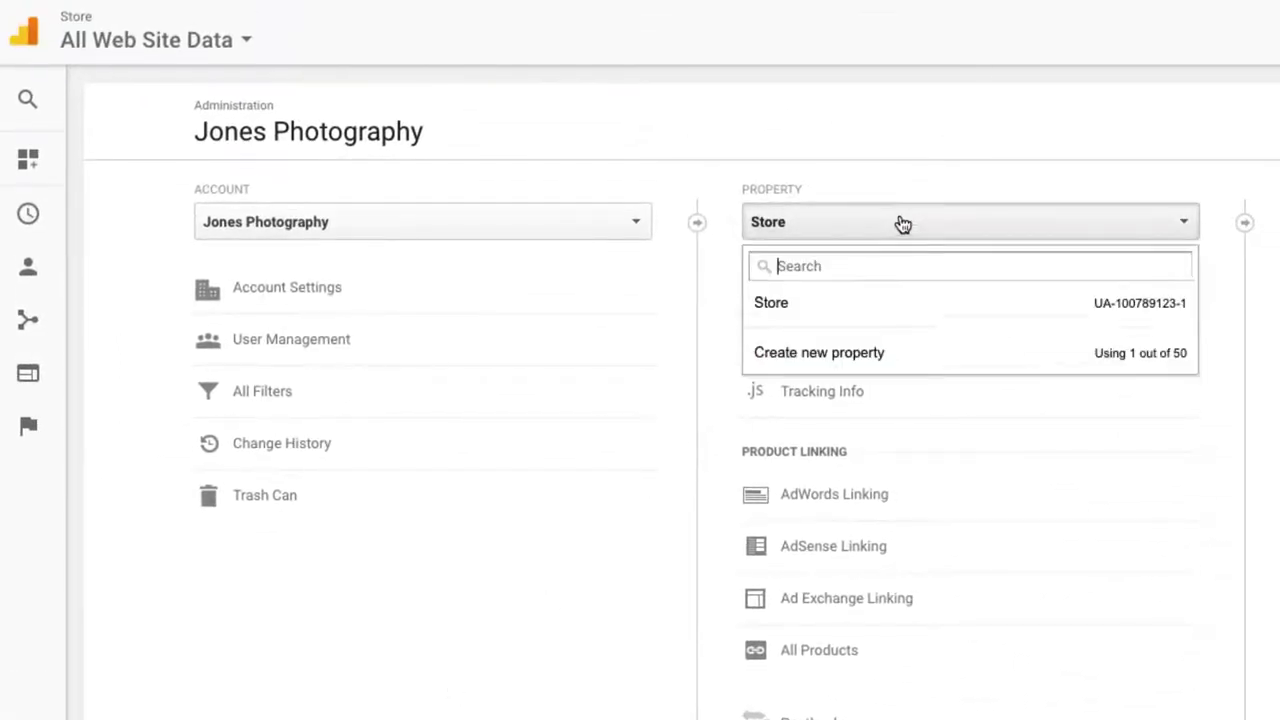
pyautogui.click(918, 354)
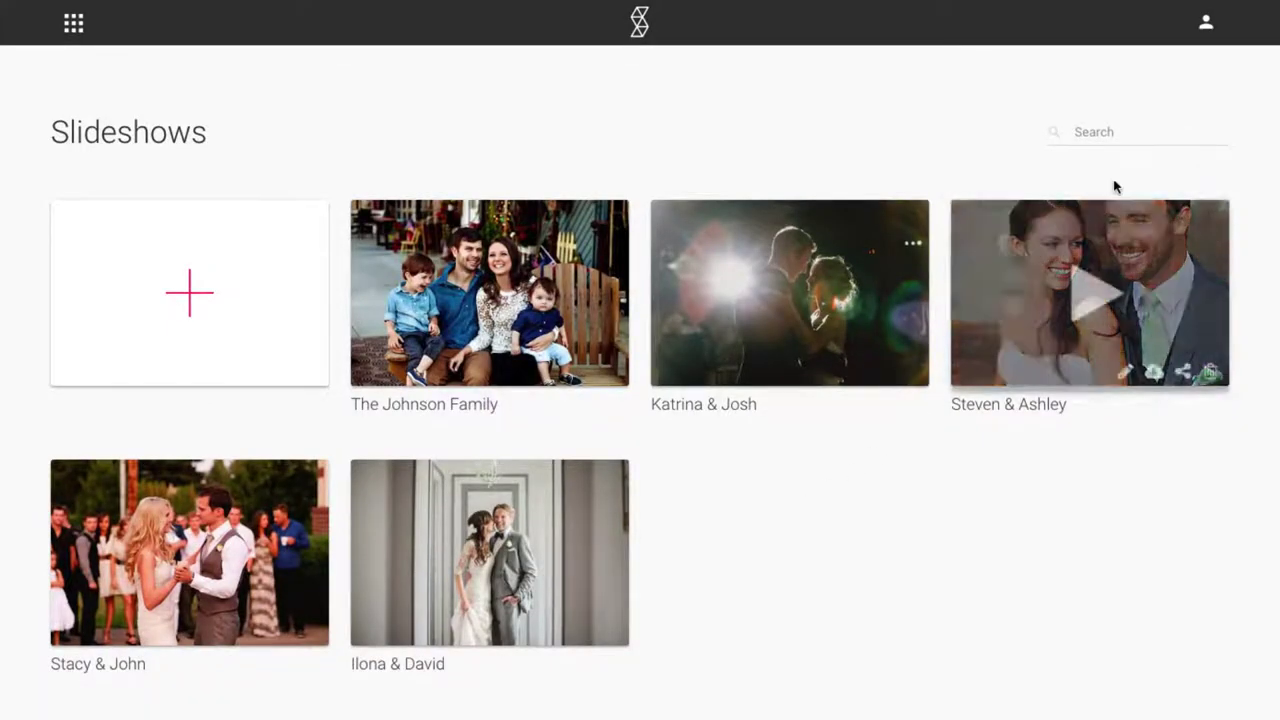
# - Switch to SmartSlides and open the account preferences to look up the slideshow site's domain
pyautogui.click(1214, 36)
pyautogui.click(1209, 66)
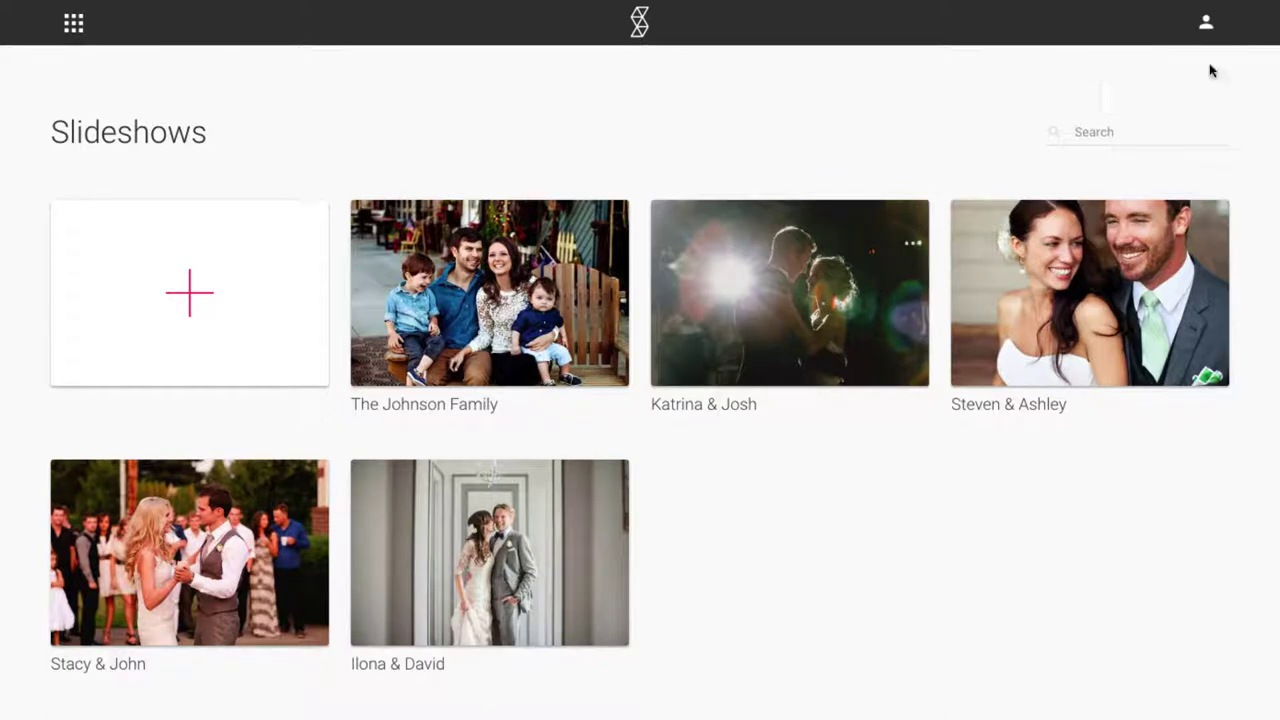
pyautogui.click(305, 600)
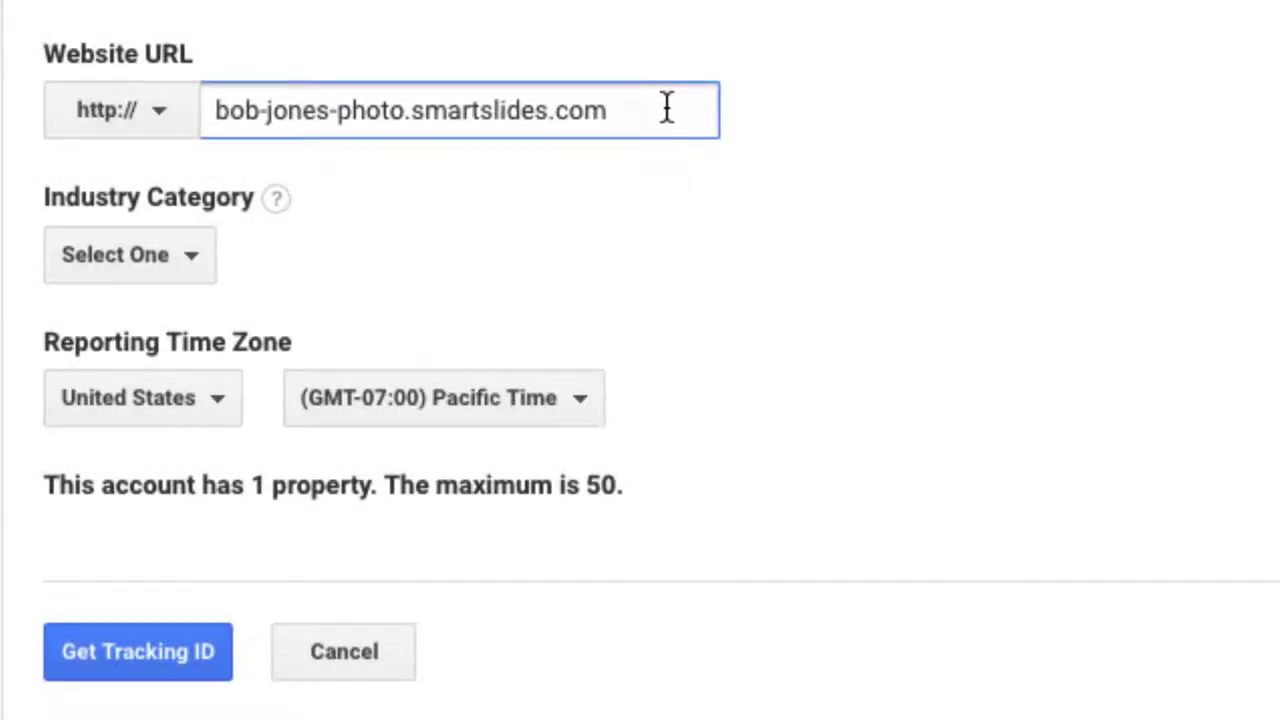
# - Set the new property's industry category to Arts and Entertainment and generate its tracking ID
pyautogui.click(166, 266)
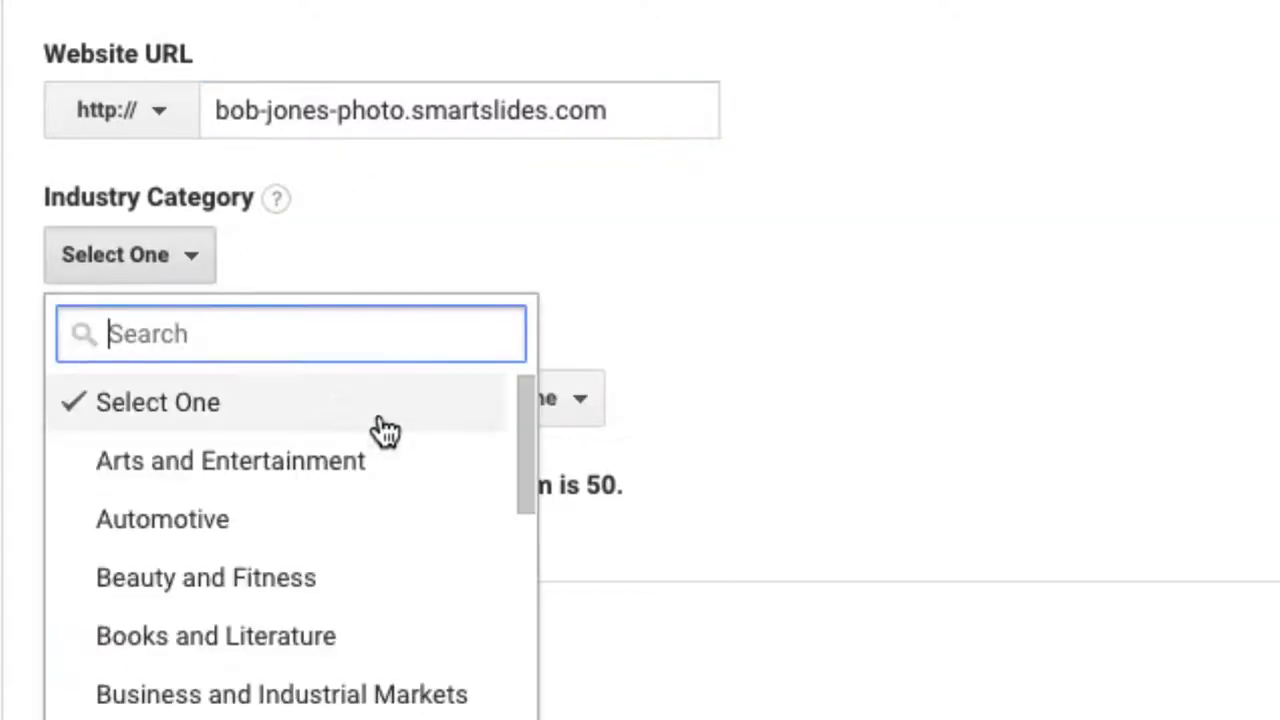
pyautogui.click(391, 460)
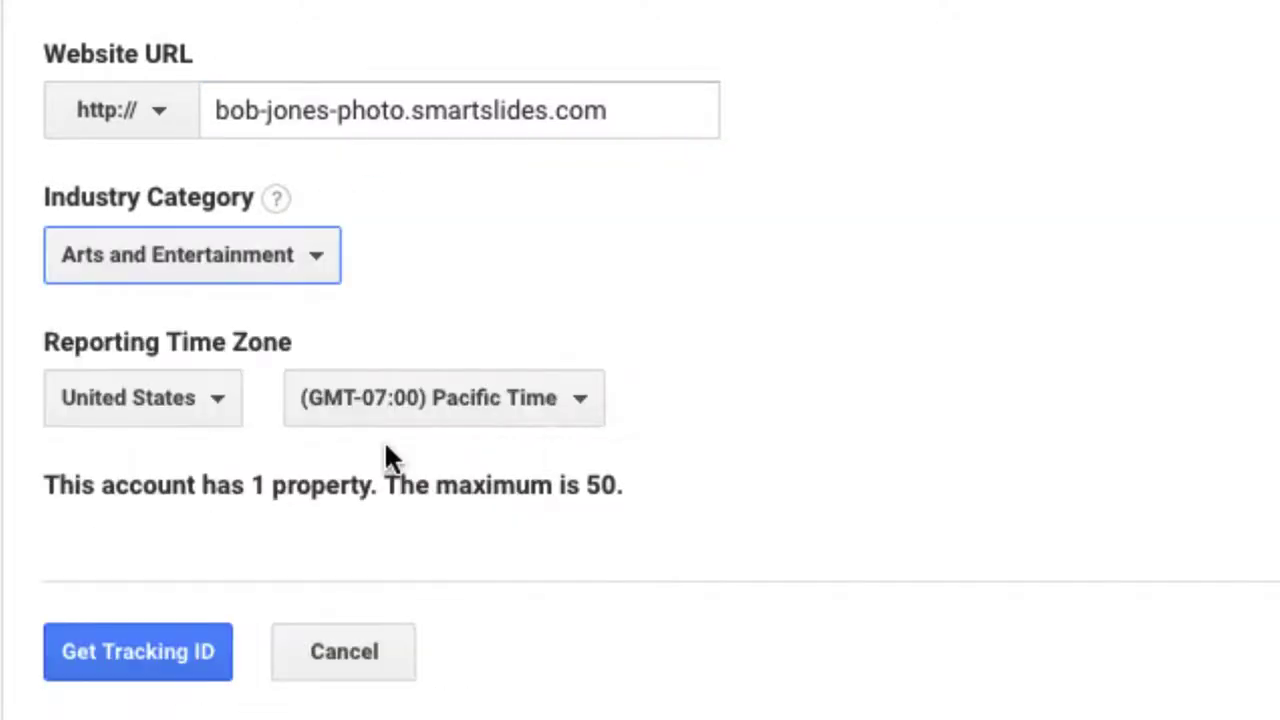
pyautogui.click(216, 656)
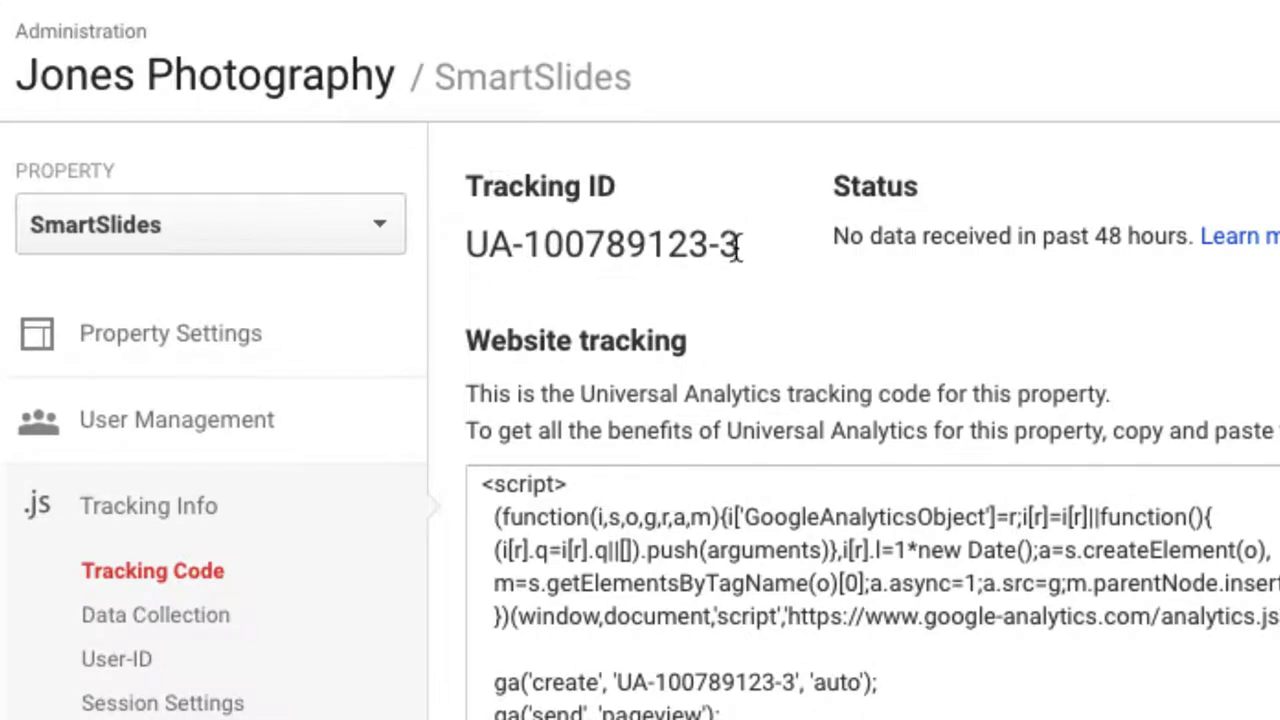
# - Copy the new property's tracking ID into the Google Analytics Tracking ID setting of the SmartSlides preferences
pyautogui.moveTo(737, 243); pyautogui.dragTo(468, 246)
pyautogui.rightClick(700, 235)
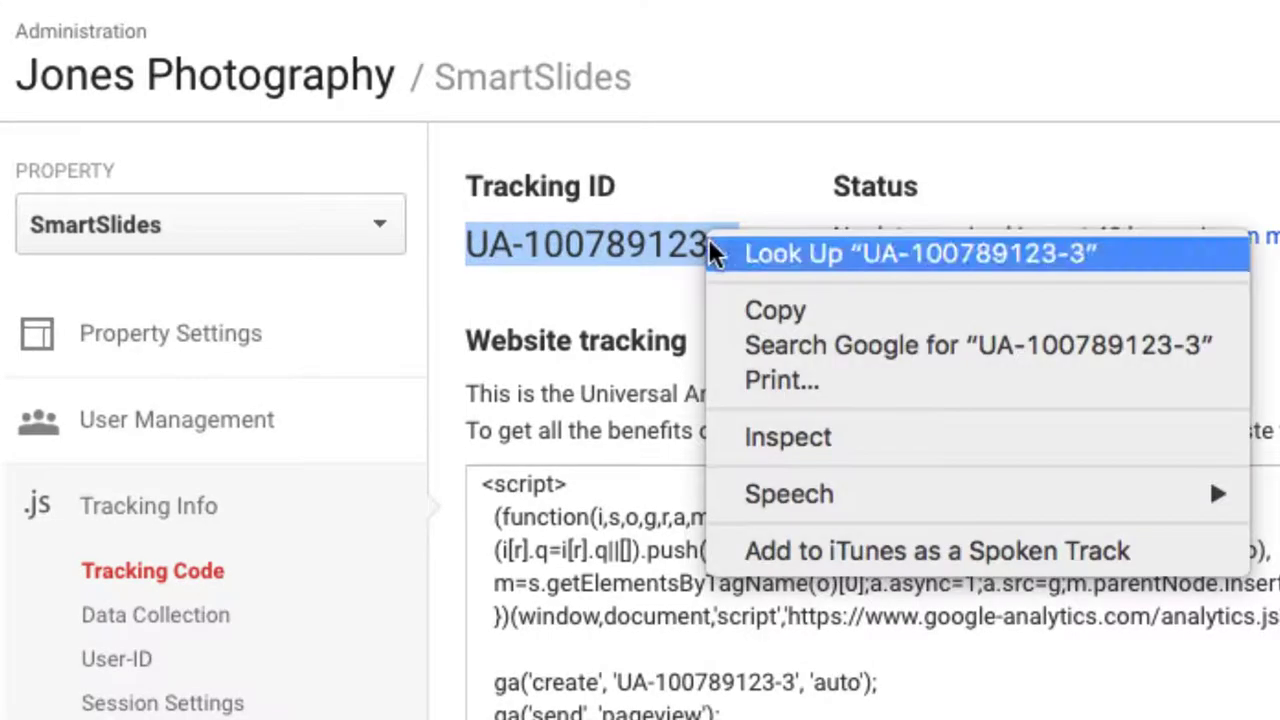
pyautogui.click(830, 305)
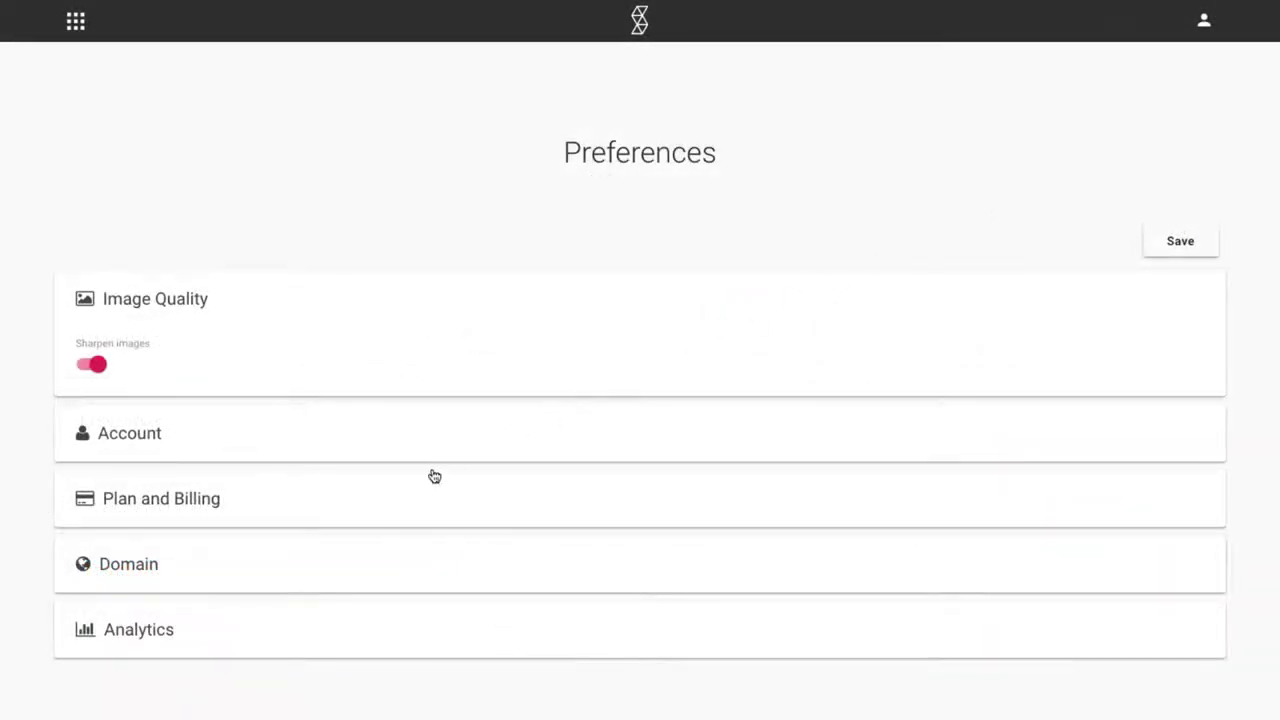
pyautogui.click(188, 627)
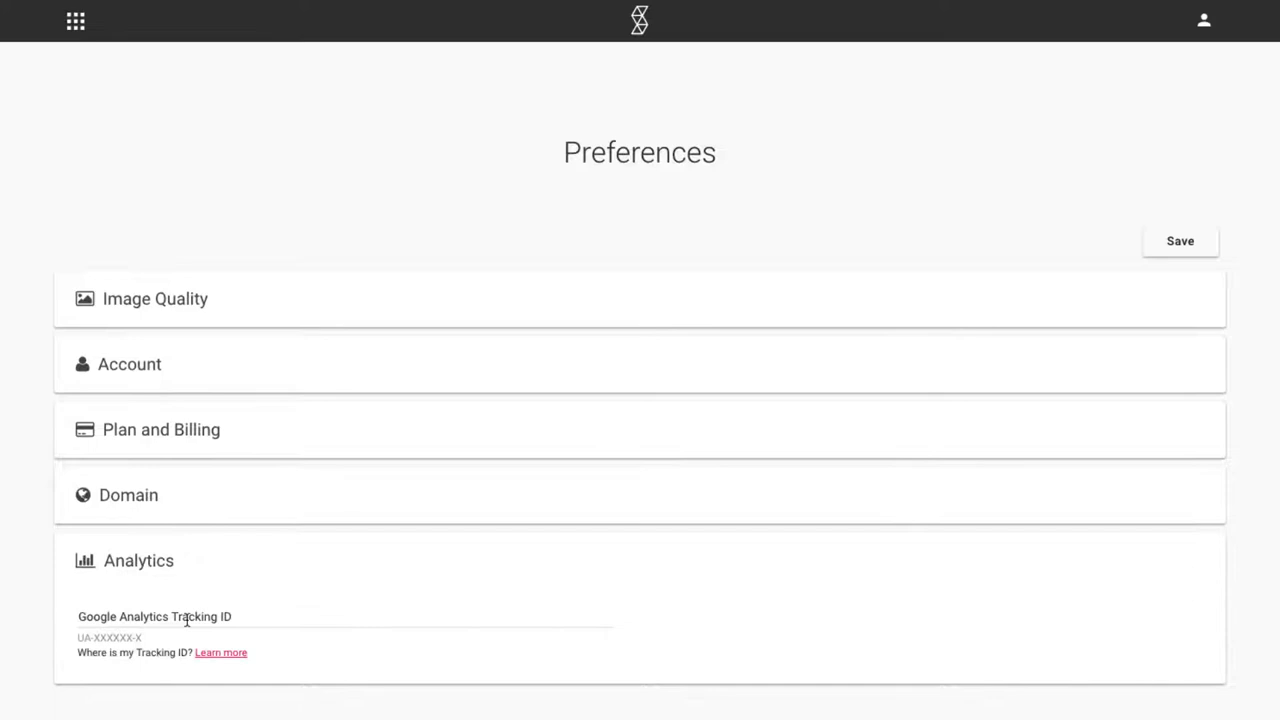
pyautogui.click(187, 621)
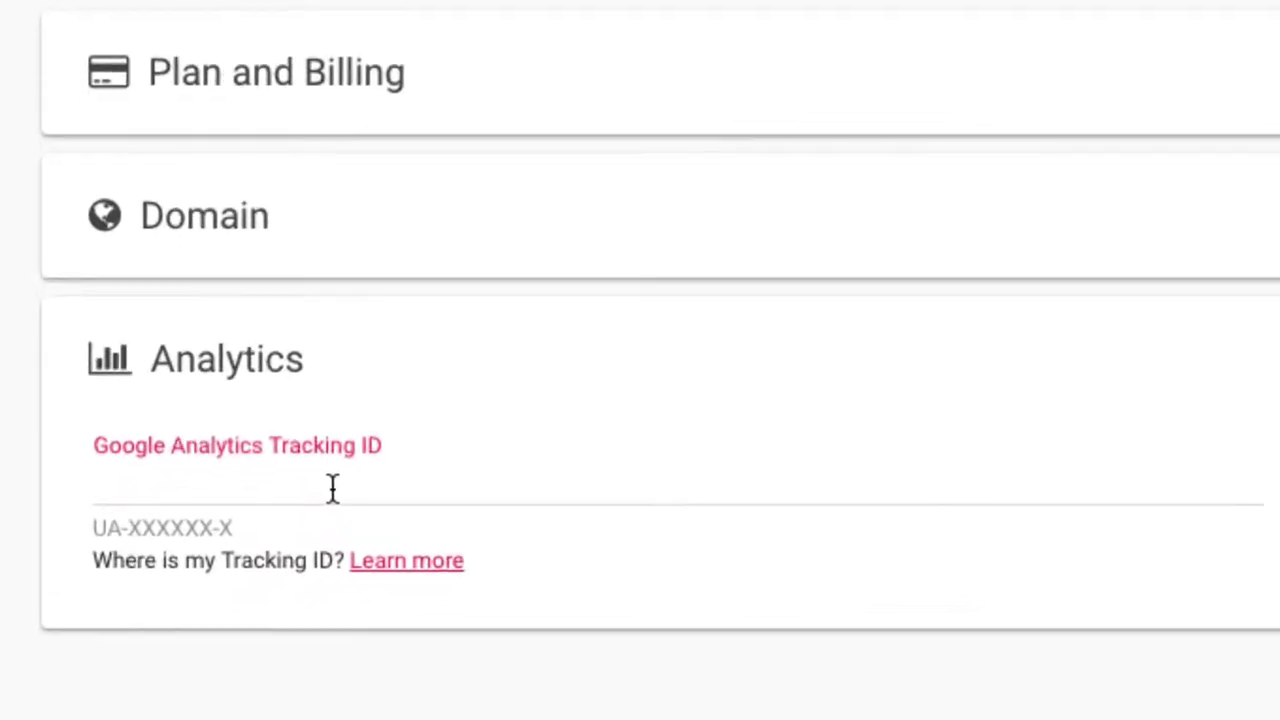
pyautogui.hotkey('ctrl', 'v')
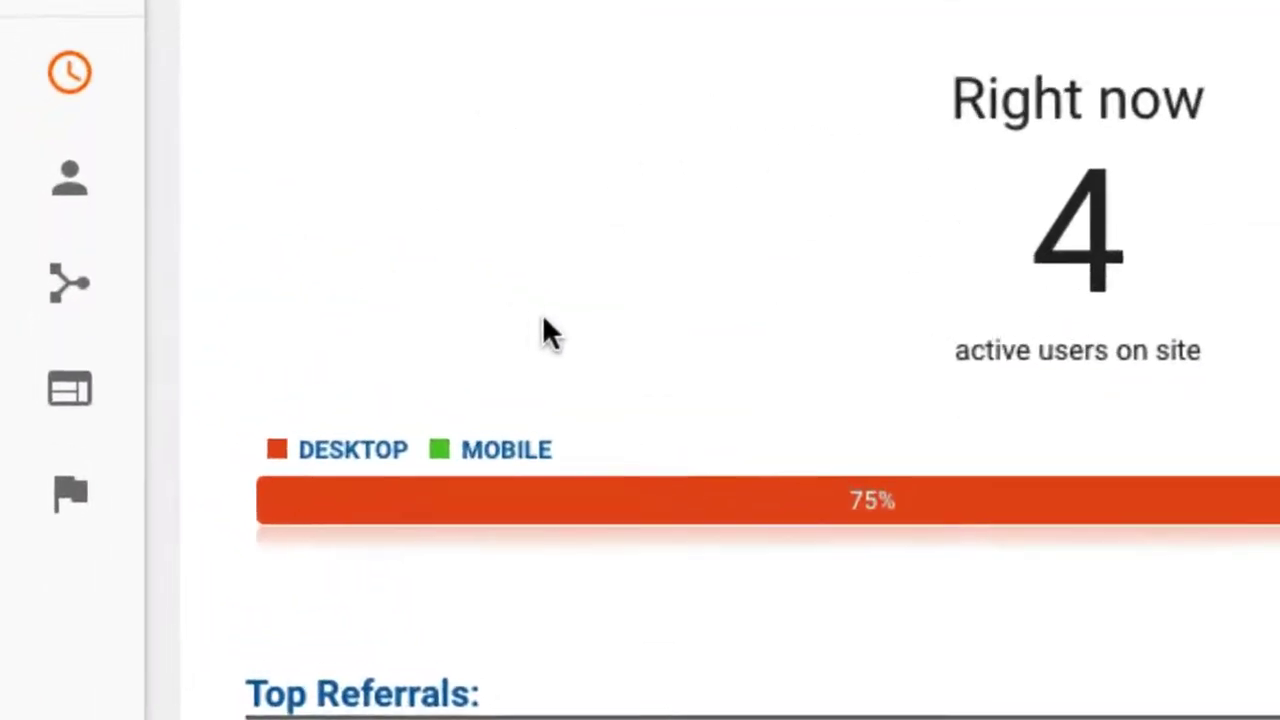
# - View the Audience Overview report in Google Analytics and check its date range selection
pyautogui.moveTo(323, 137)
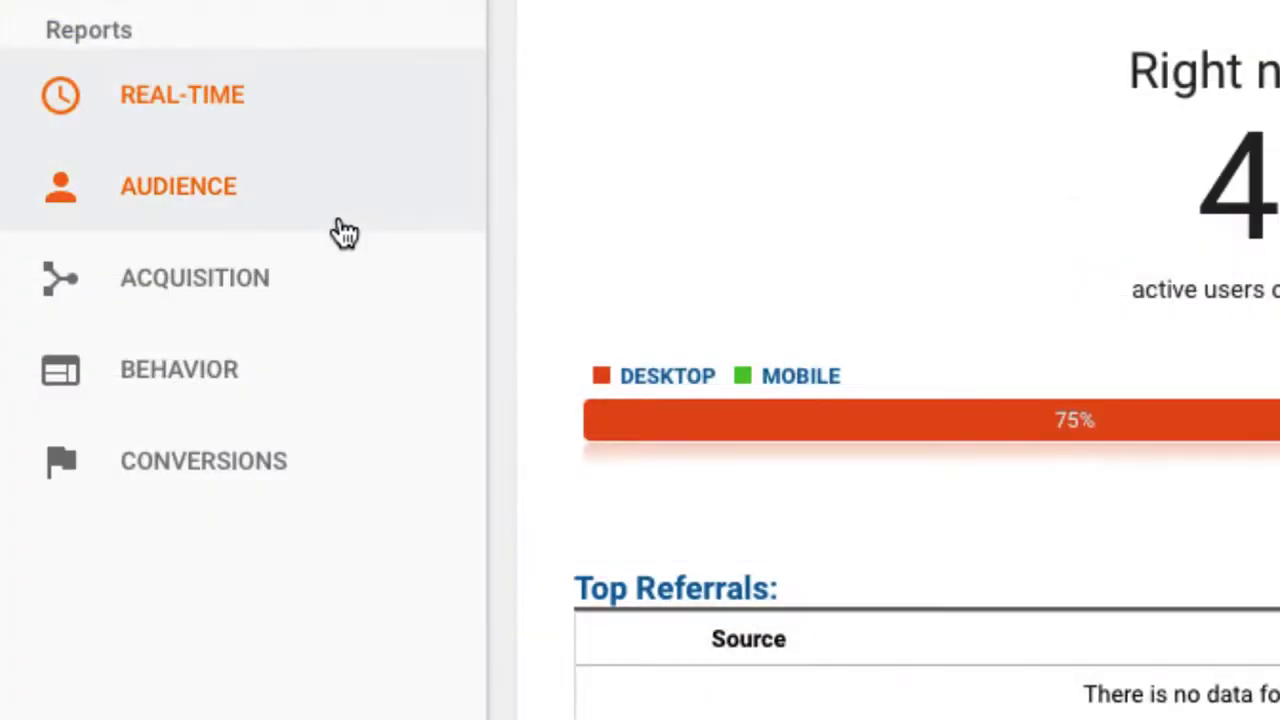
pyautogui.click(340, 230)
pyautogui.click(336, 286)
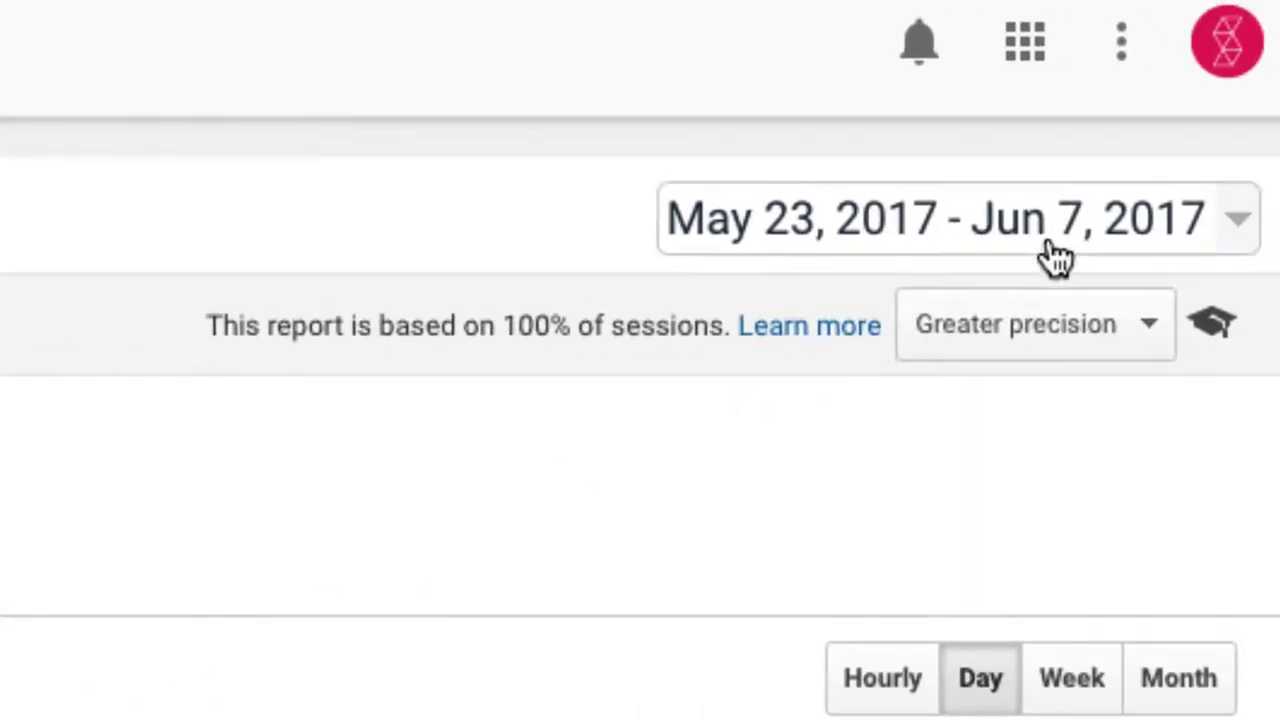
pyautogui.click(1049, 254)
pyautogui.click(1000, 310)
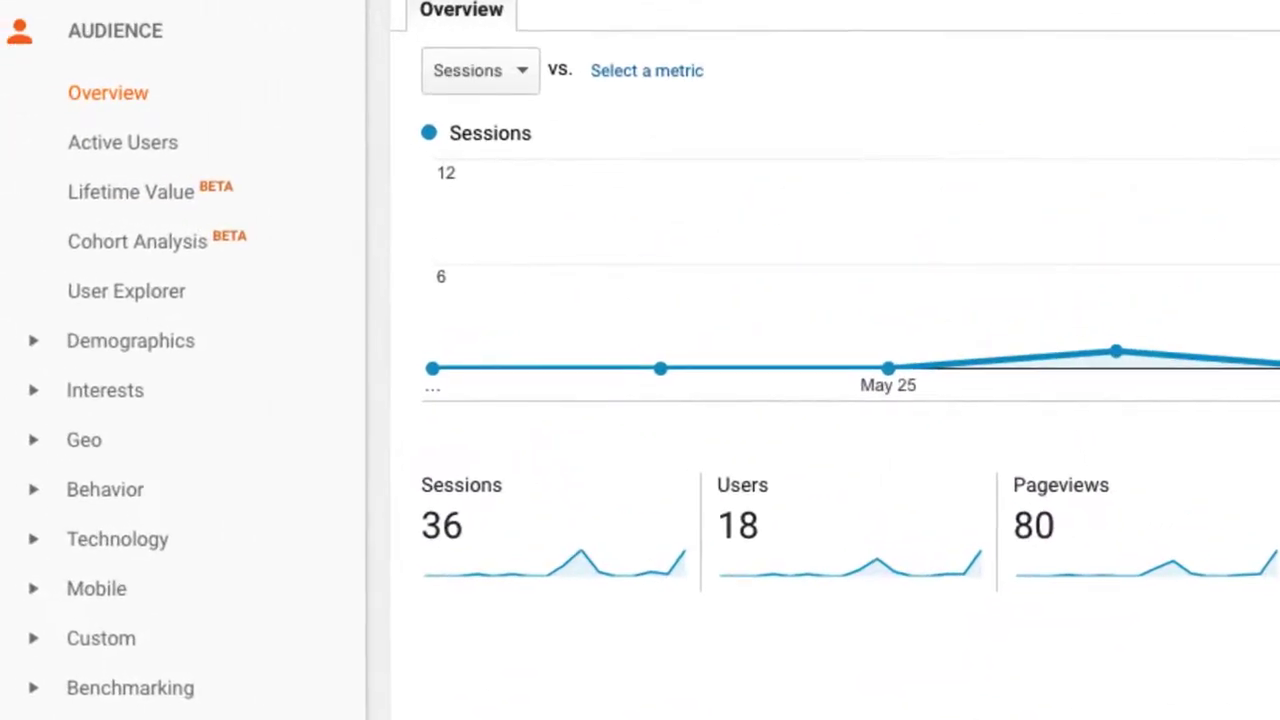
# - View the audience's Geo Location report and the Acquisition Overview report
pyautogui.click(148, 452)
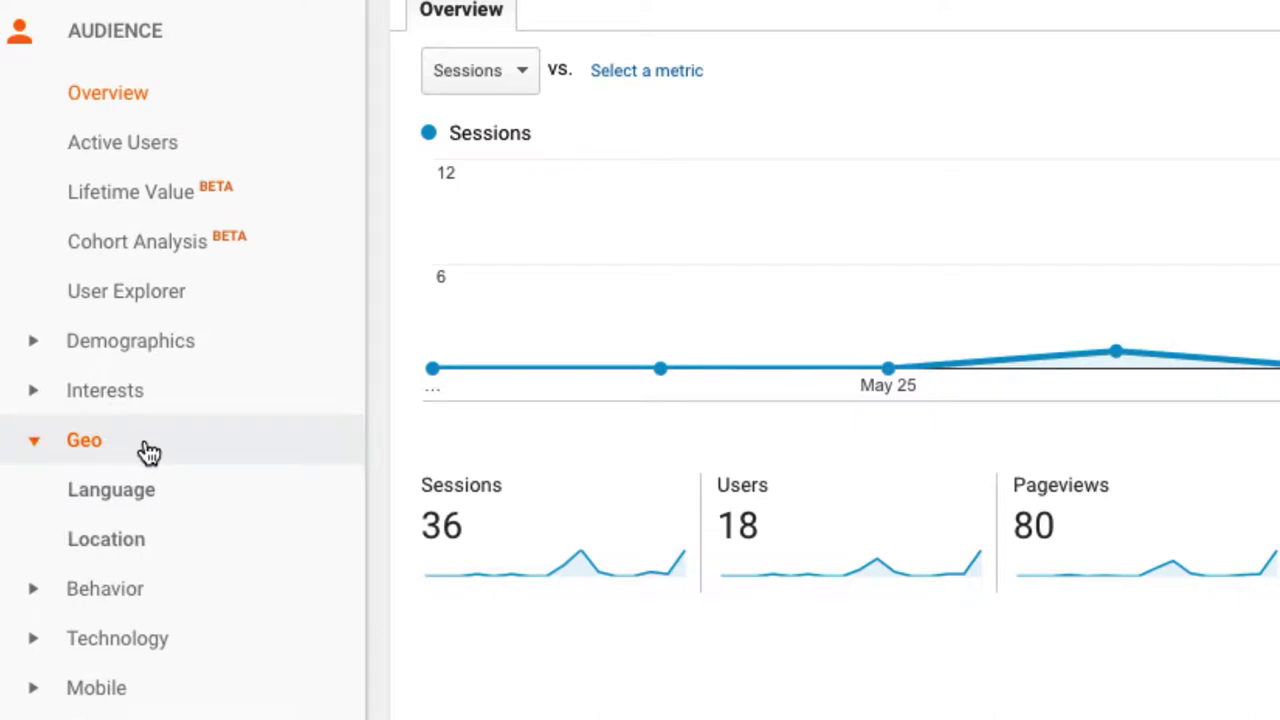
pyautogui.click(187, 551)
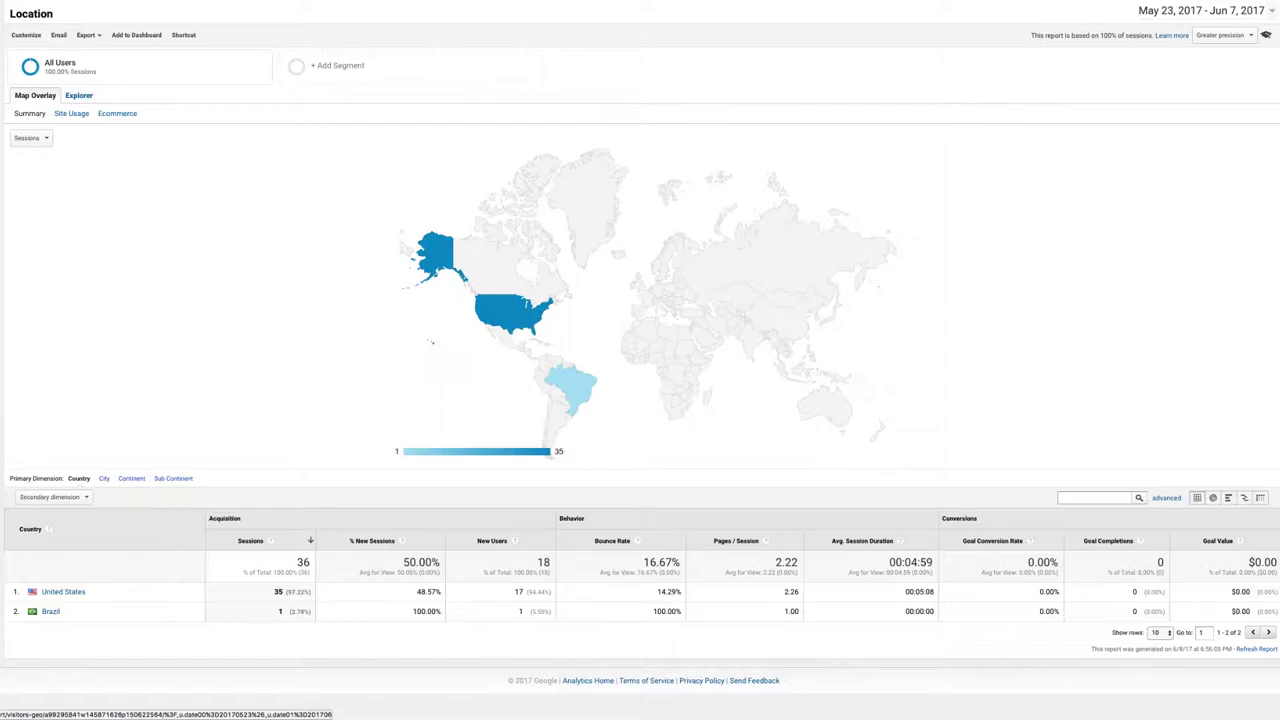
pyautogui.click(252, 262)
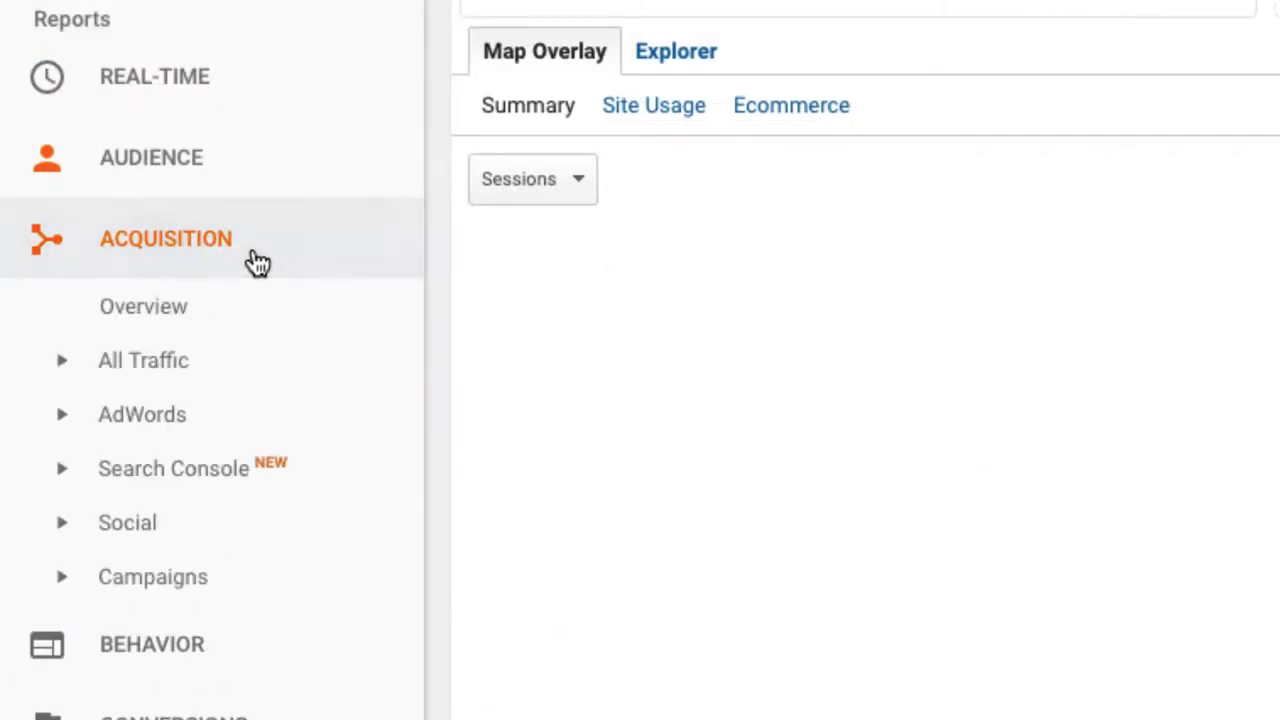
pyautogui.click(205, 318)
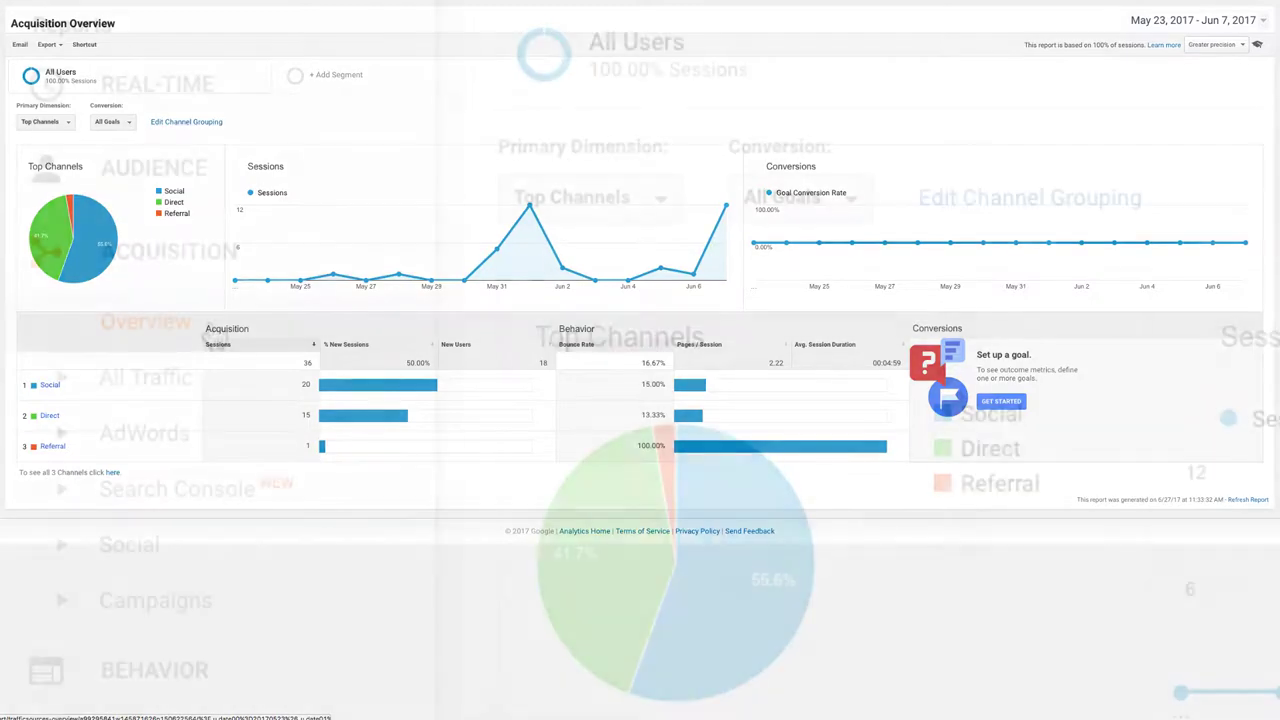
# - View the Behavior Overview report by page title and open the details of the first-listed slideshow
pyautogui.click(230, 670)
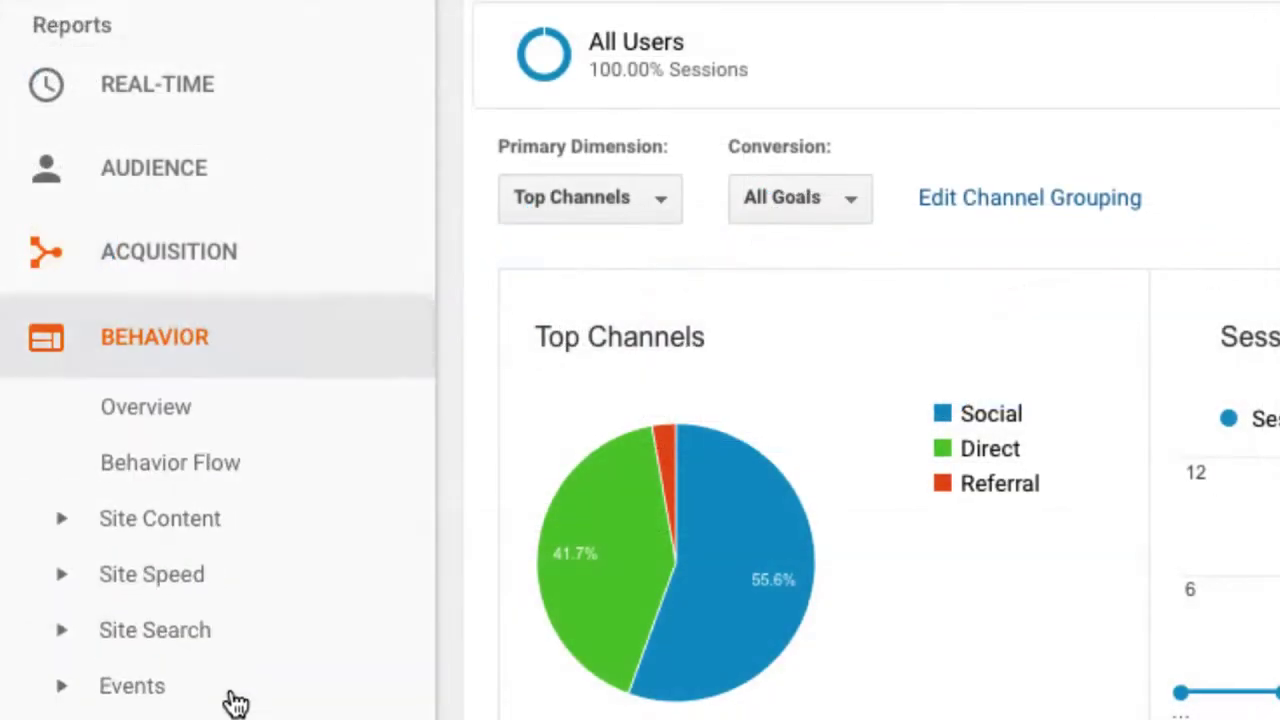
pyautogui.click(185, 418)
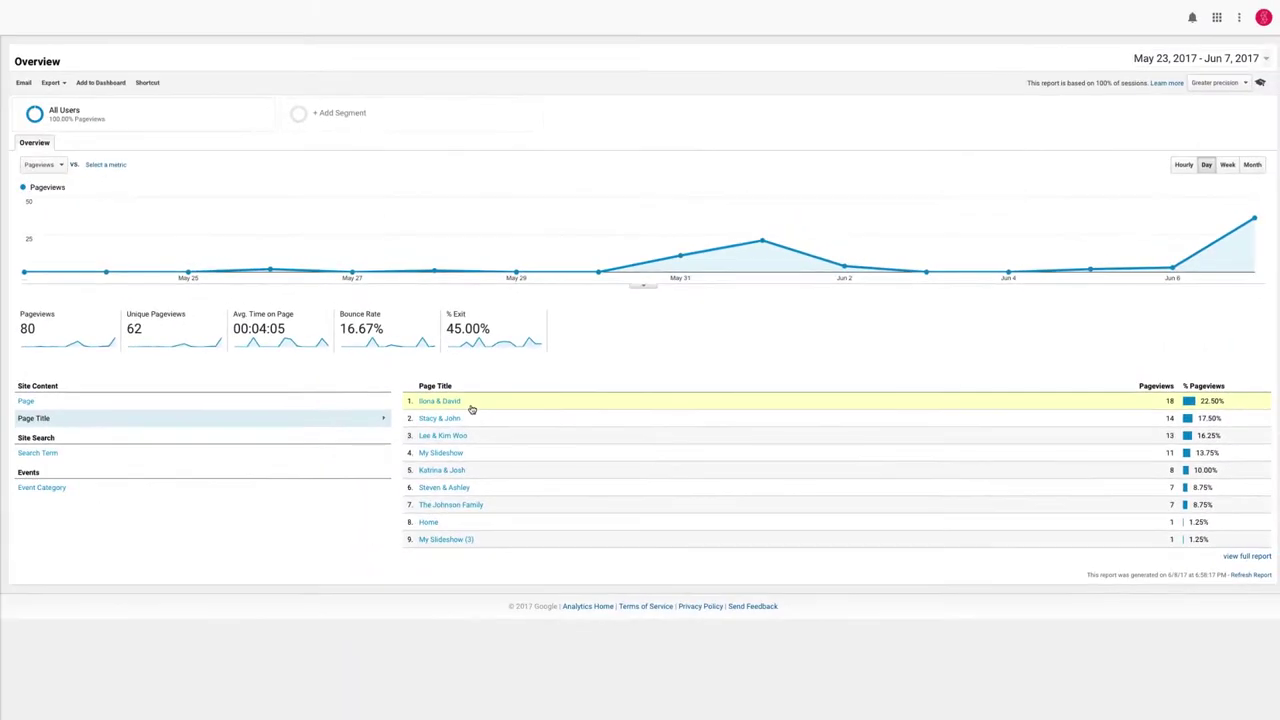
pyautogui.click(471, 409)
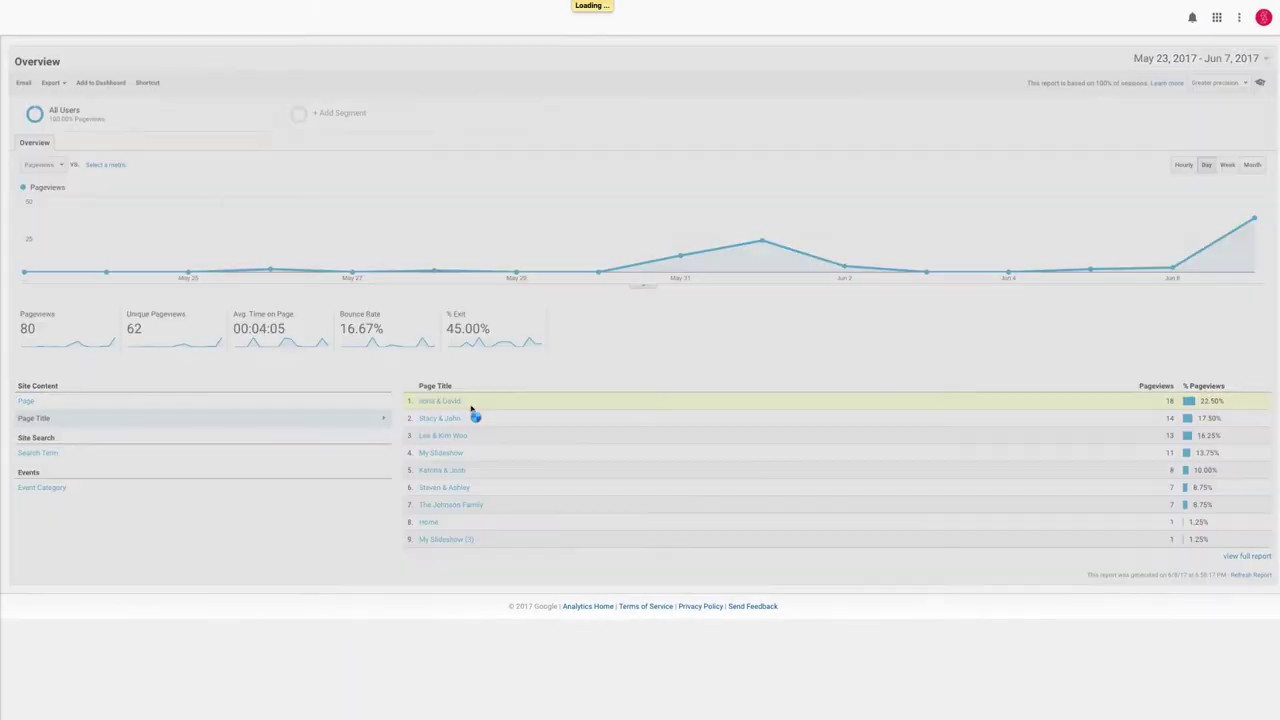